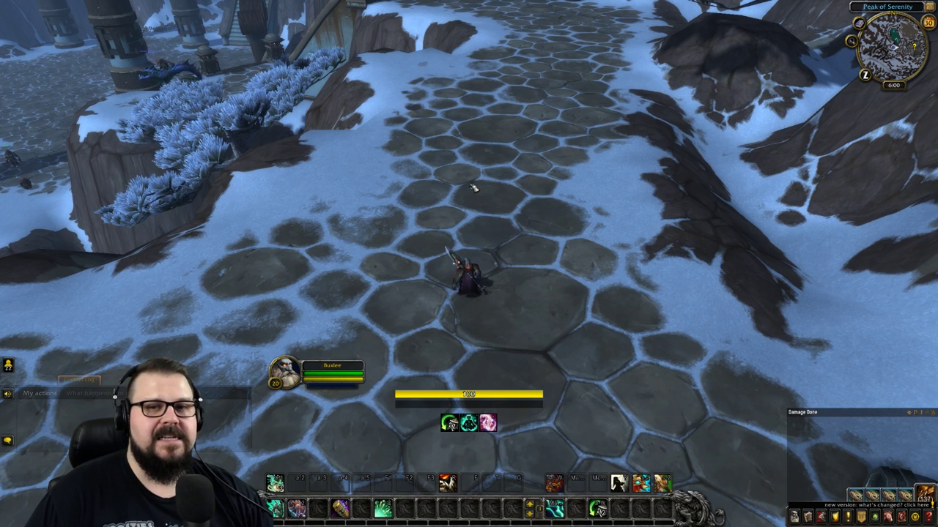
Turn the camera, then browse the Raid Profiles page of the Interface options.
left_click_drag(473, 192, 475, 189)
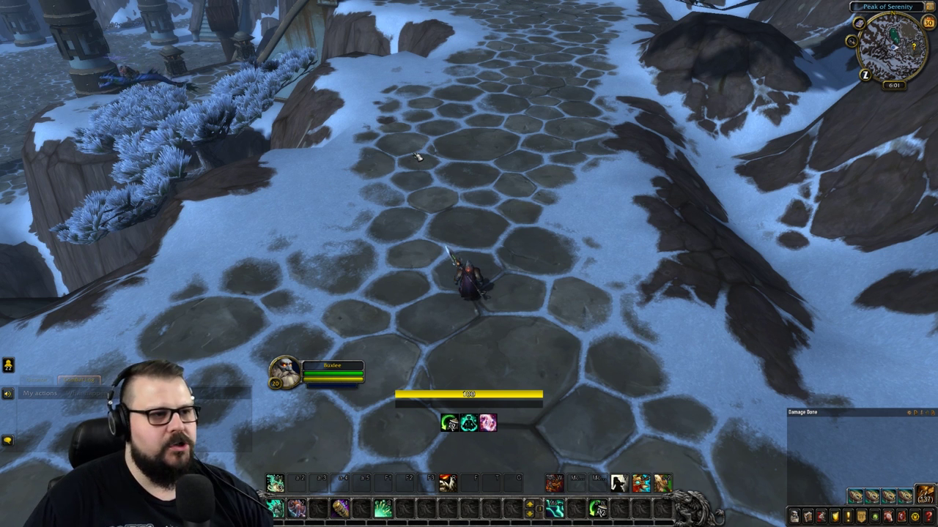
left_click_drag(538, 244, 537, 245)
key("Escape")
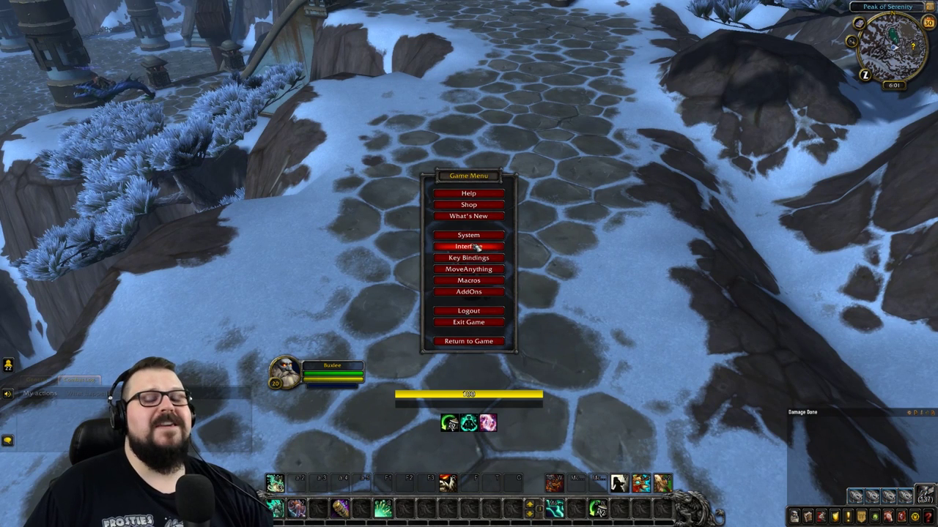
left_click(476, 246)
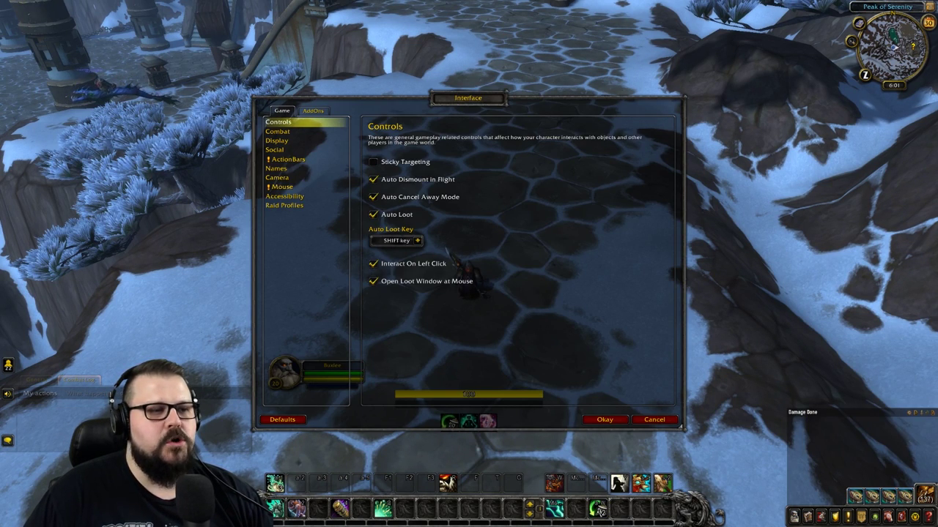
left_click(315, 208)
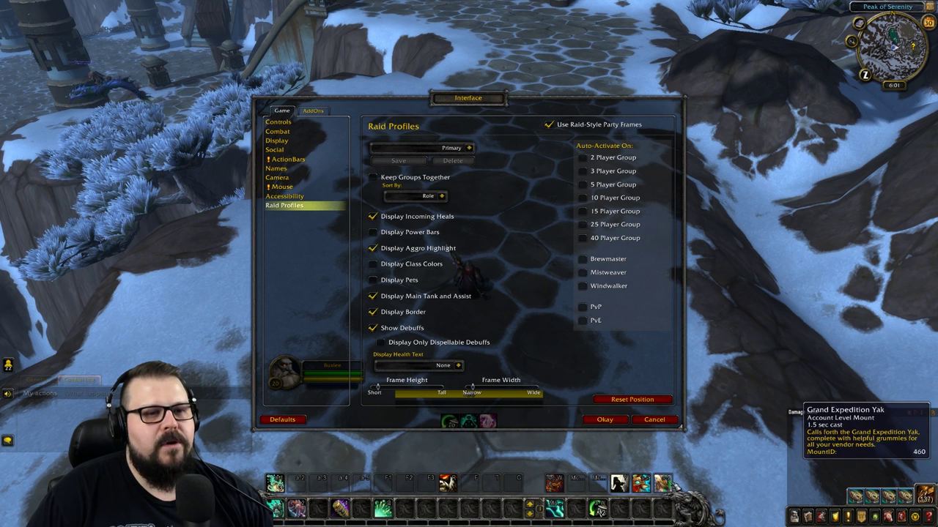
Toggle the ActionBars Bottom Right Bar on and back off, confirm, then bring up the game menu.
left_click(304, 158)
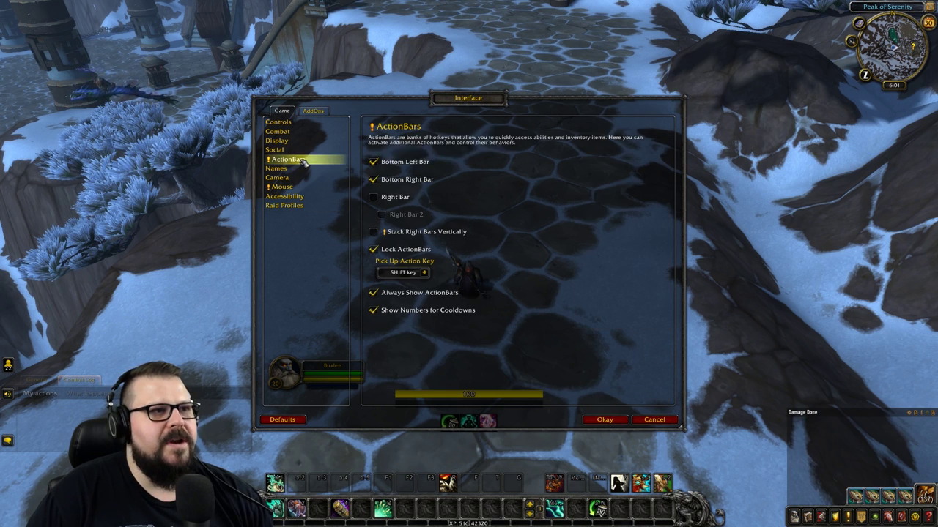
left_click(407, 185)
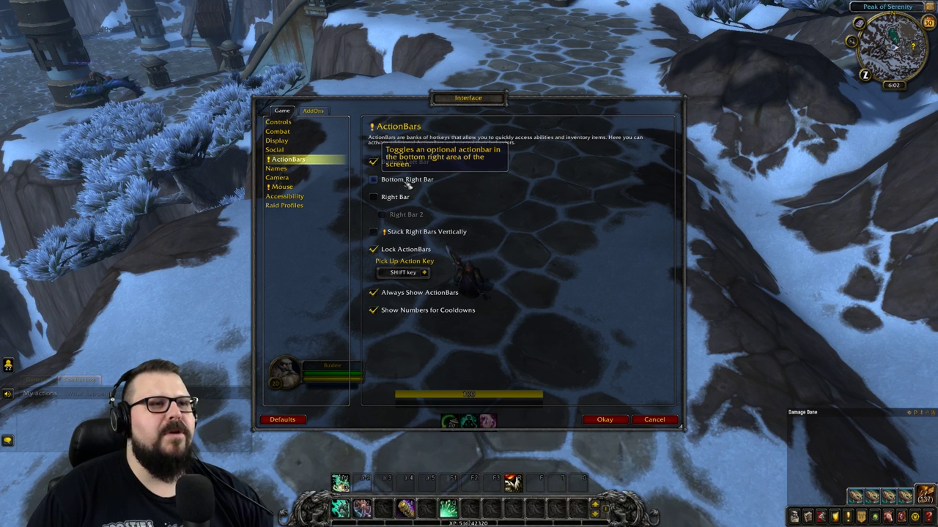
key("Escape")
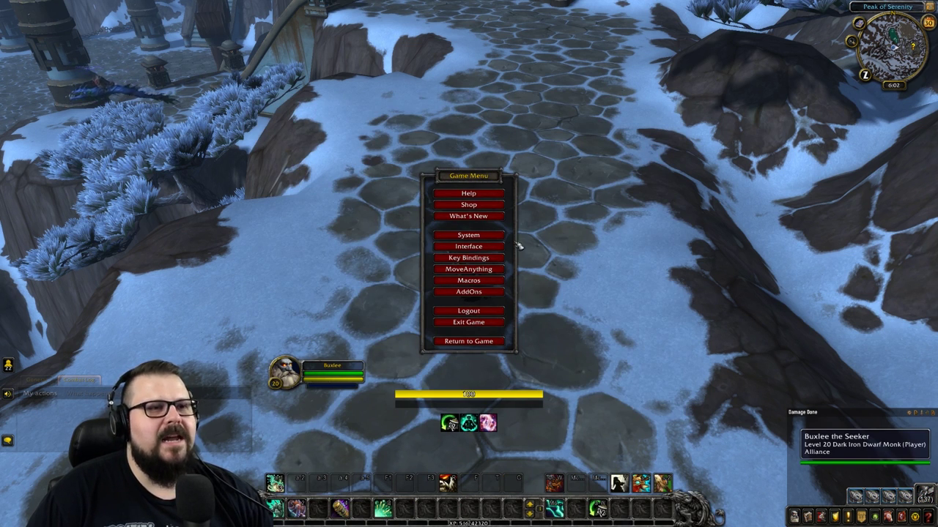
left_click(483, 246)
left_click(374, 180)
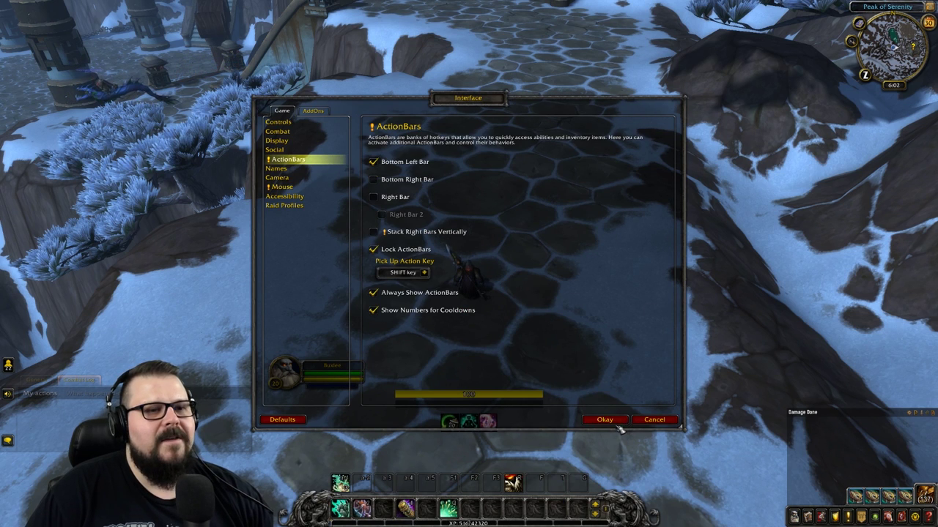
left_click(605, 420)
left_click(479, 350)
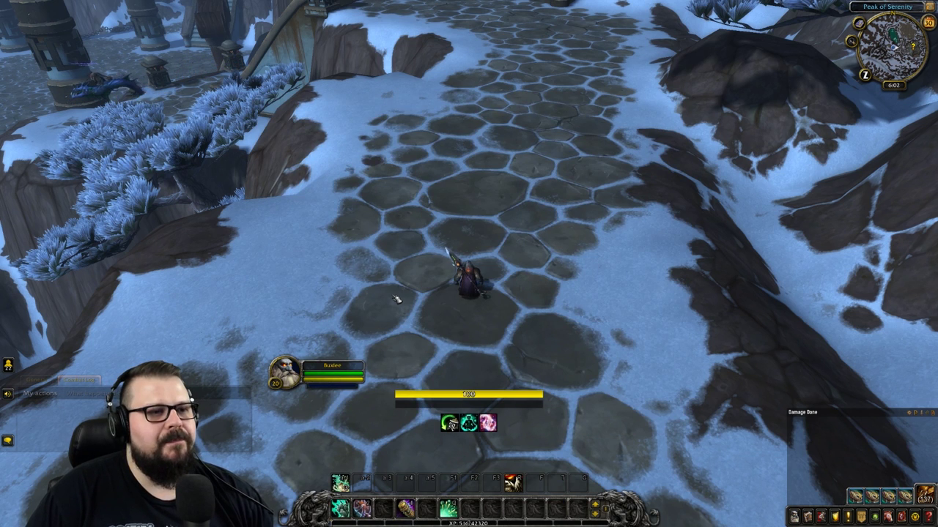
key("Escape")
Exit the game and navigate Explorer from World of Warcraft through WTF > Account to Stormrage.
left_click(473, 323)
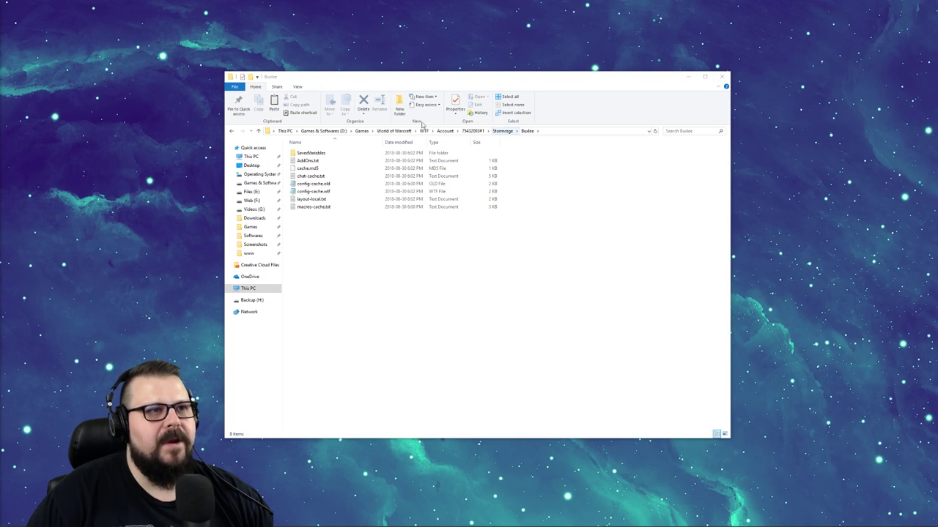
left_click(393, 131)
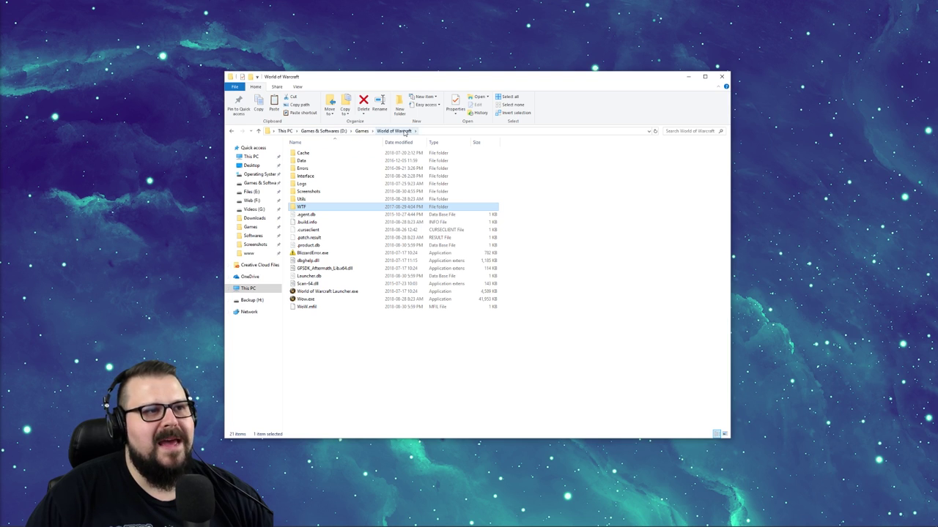
double_click(306, 209)
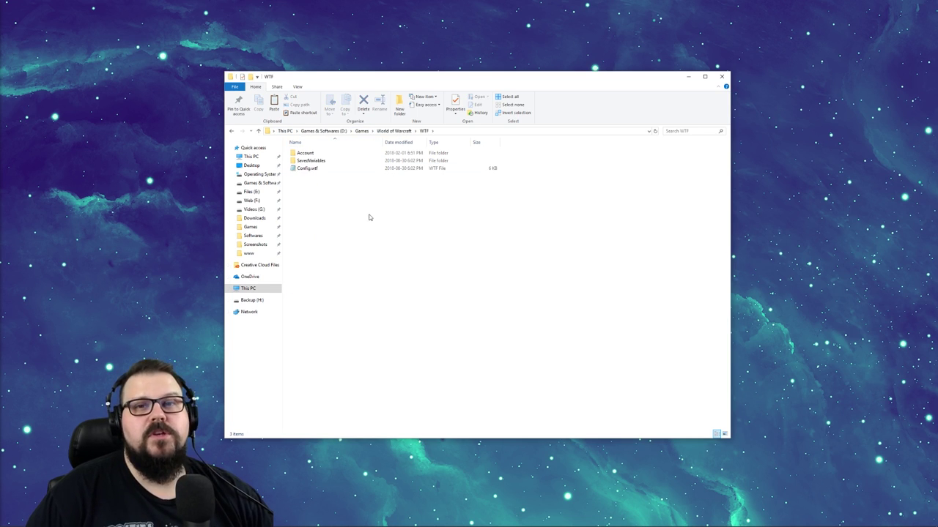
double_click(321, 153)
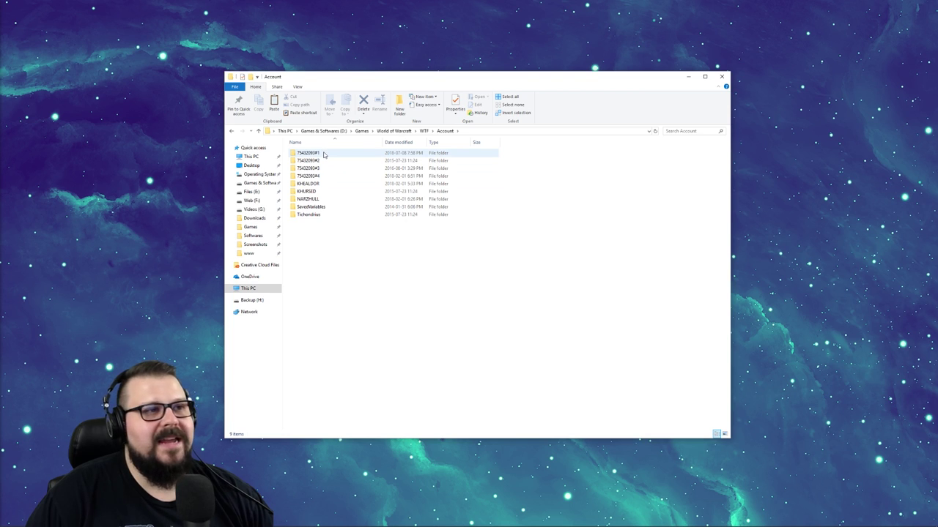
double_click(323, 153)
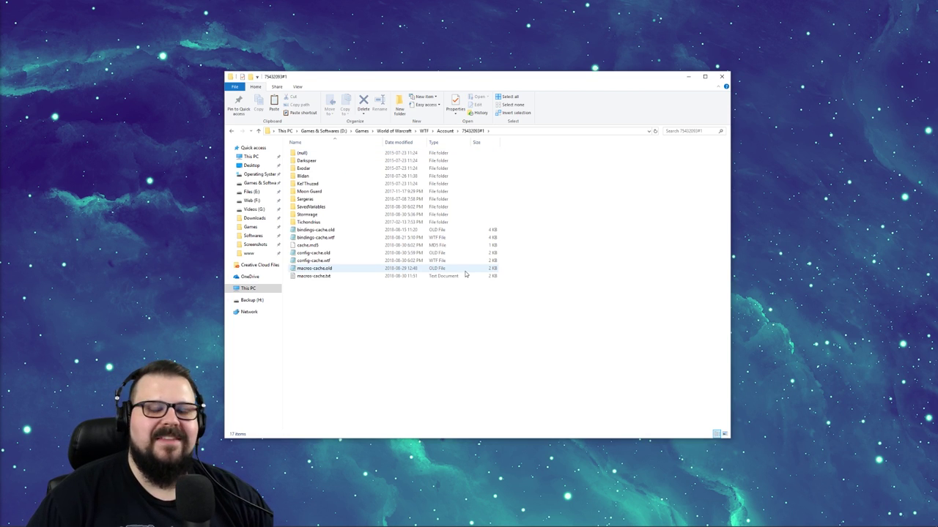
left_click(311, 215)
double_click(310, 215)
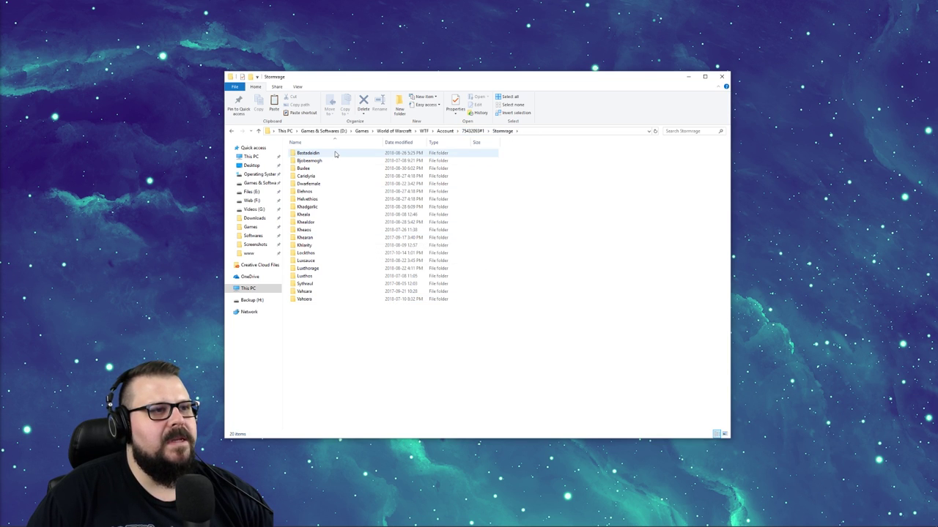
Delete all eight items inside Buxlee to the Recycle Bin and go back up to Stormrage.
double_click(321, 171)
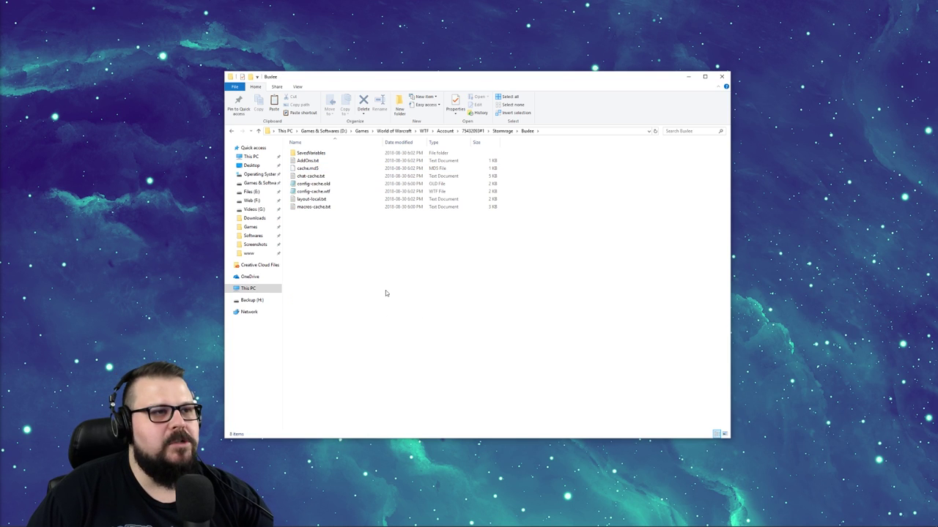
left_click_drag(359, 277, 329, 150)
key("Delete")
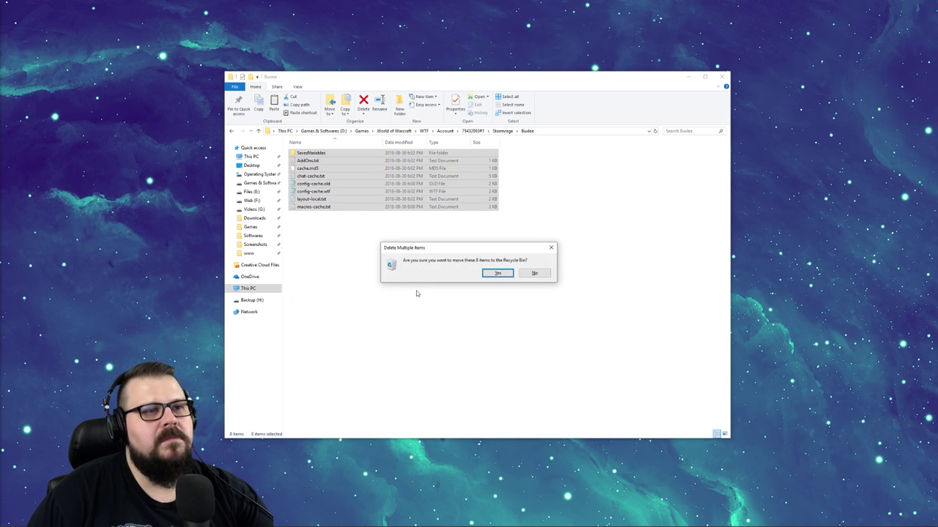
key("Return")
key("alt+Up")
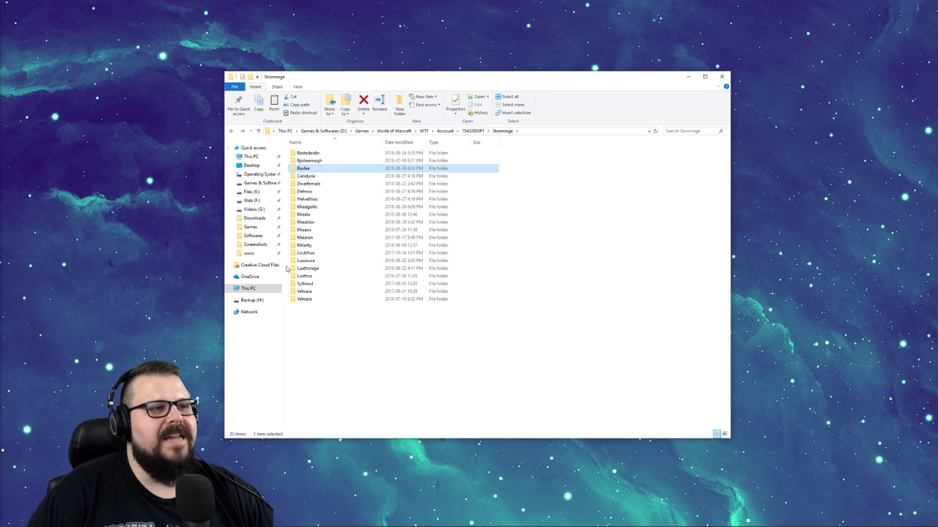
In Luxthos, select the SavedVariables folder, AddOns.txt and config-cache.wtf, then return to Stormrage.
double_click(327, 279)
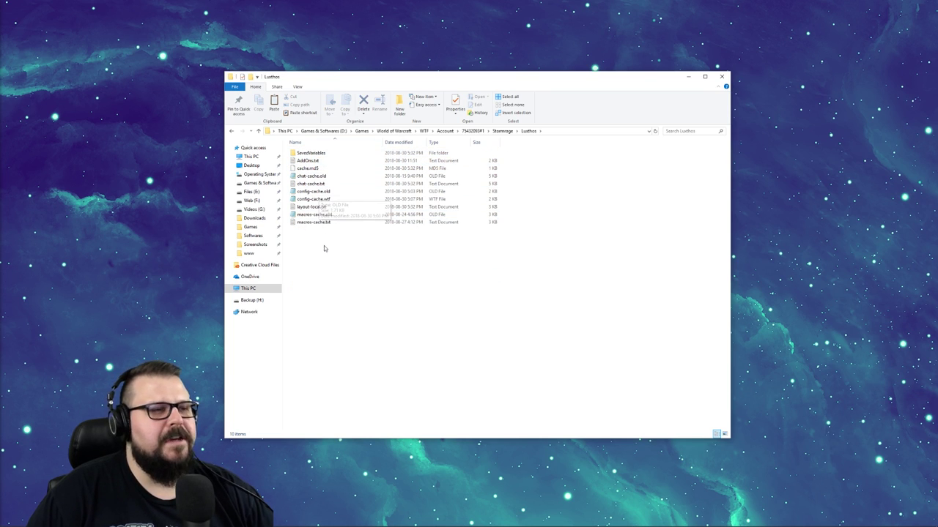
left_click_drag(389, 318, 331, 147)
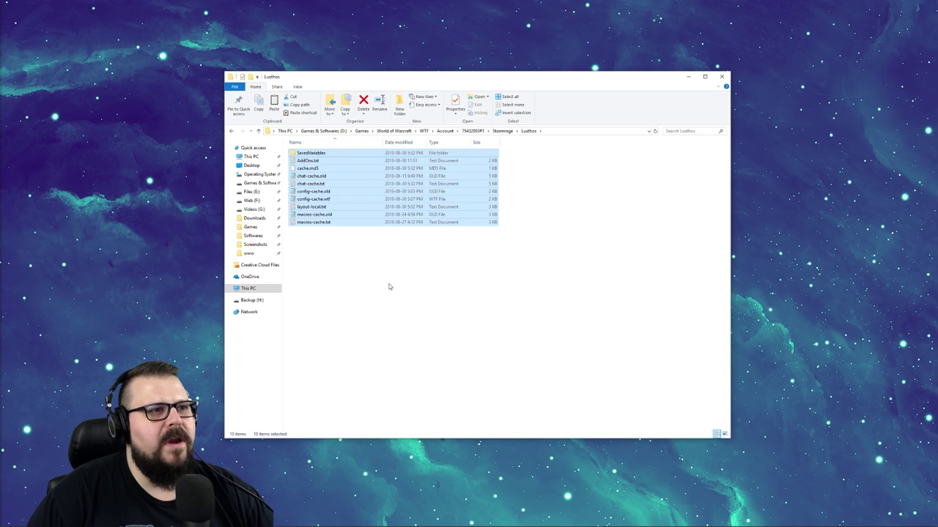
left_click_drag(324, 243, 305, 211)
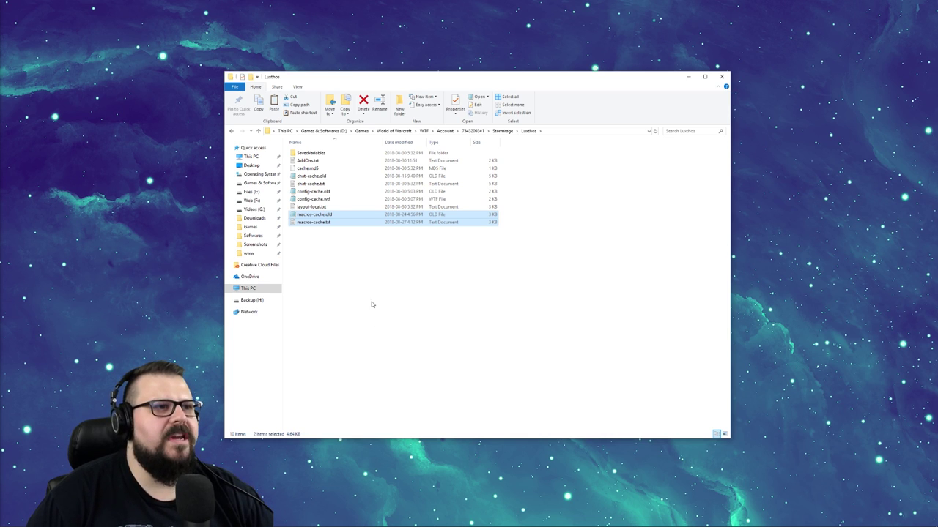
left_click_drag(355, 275, 300, 148)
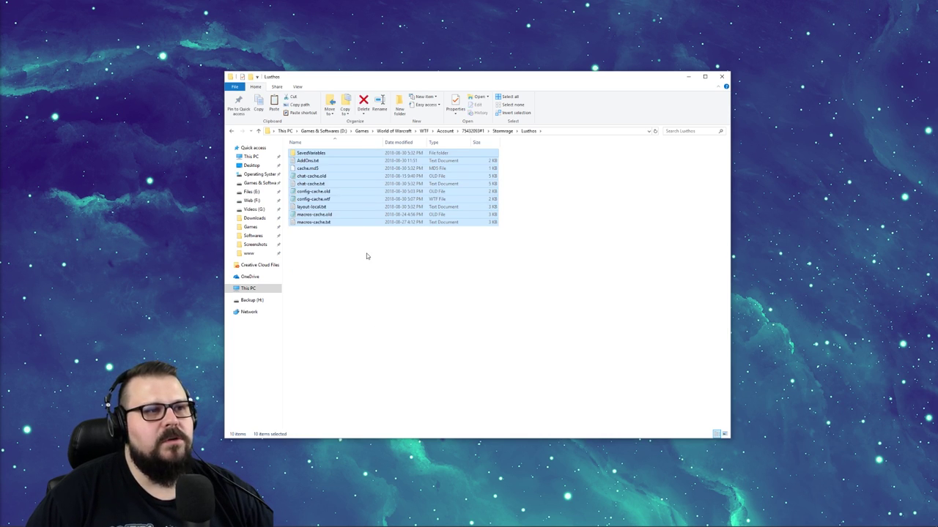
left_click(324, 222)
left_click_drag(325, 222, 314, 209)
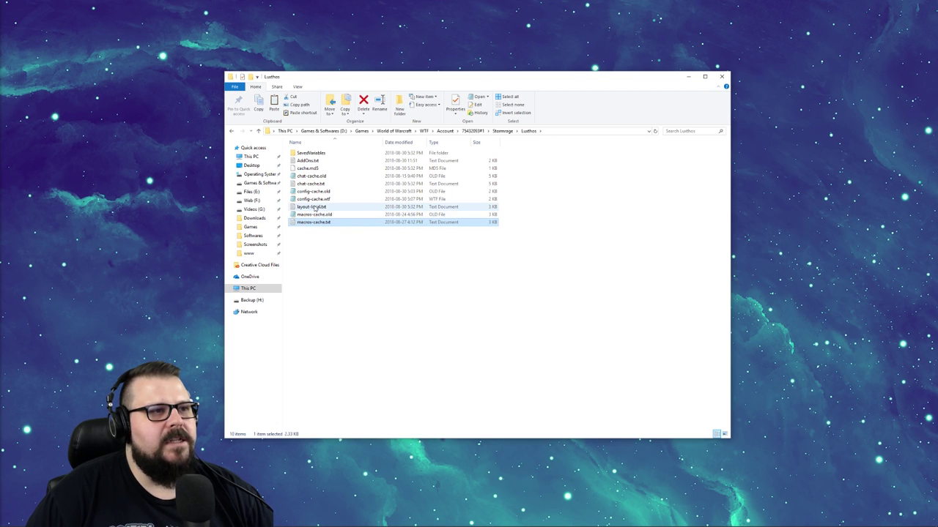
left_click(315, 208)
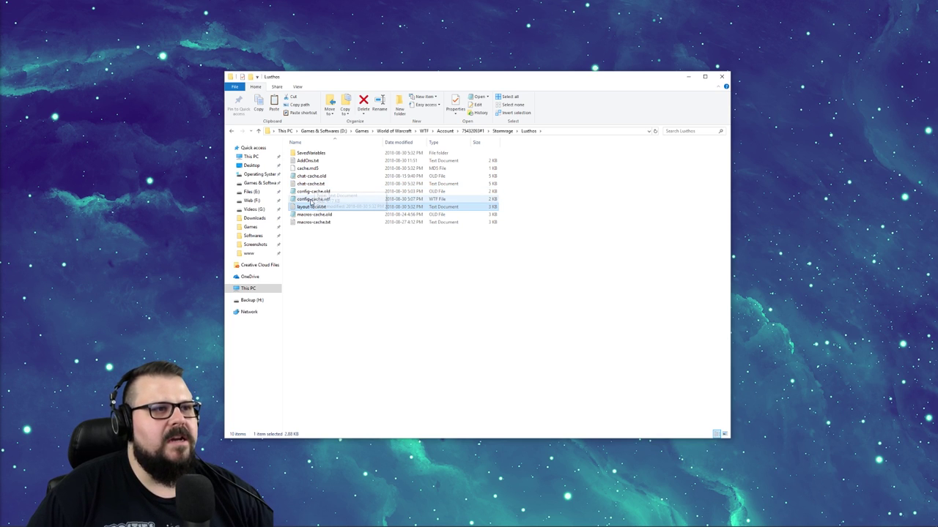
left_click(311, 200)
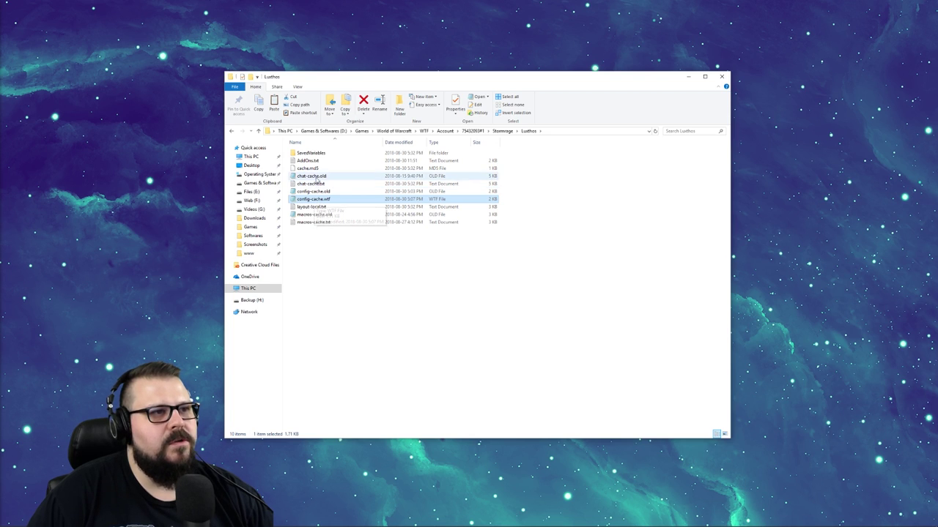
left_click(323, 161, "ctrl")
left_click(325, 153, "ctrl")
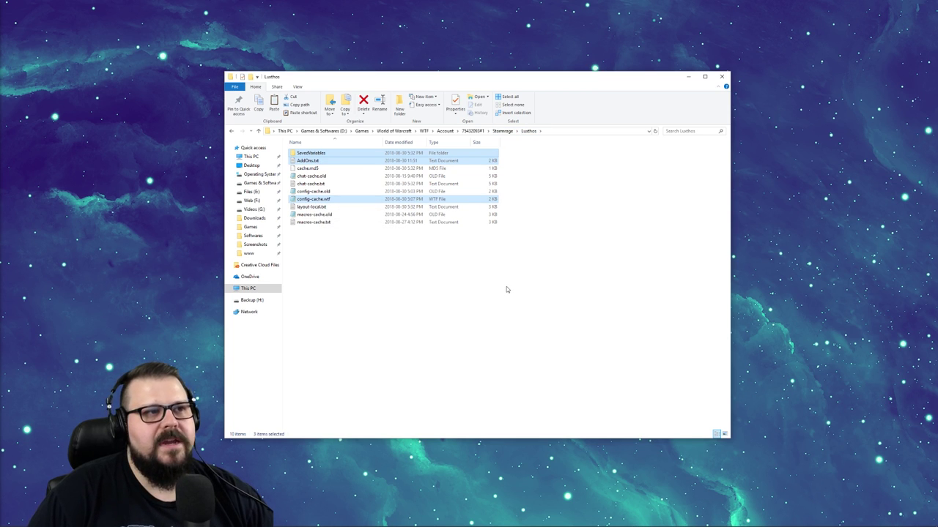
key("alt+Left")
Paste the three copied Luxthos items into the empty Buxlee folder with Ctrl+V.
double_click(313, 170)
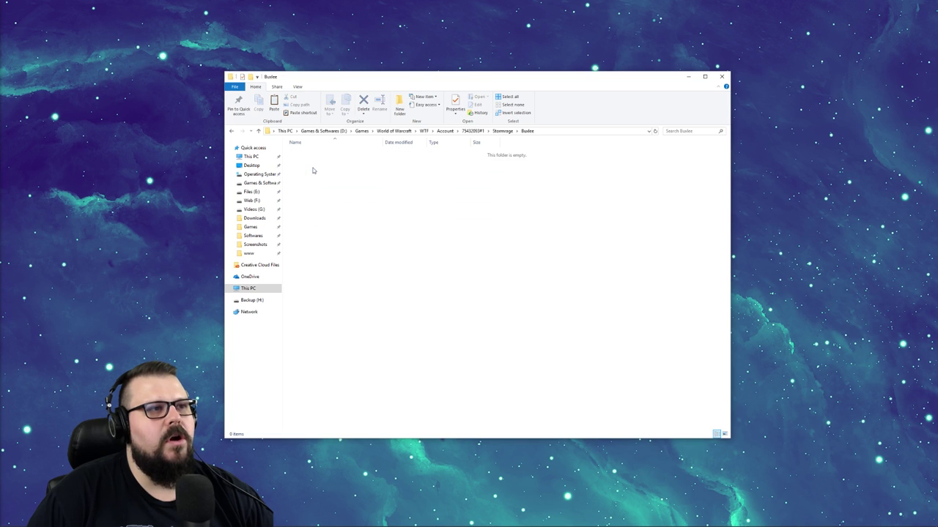
key("ctrl+v")
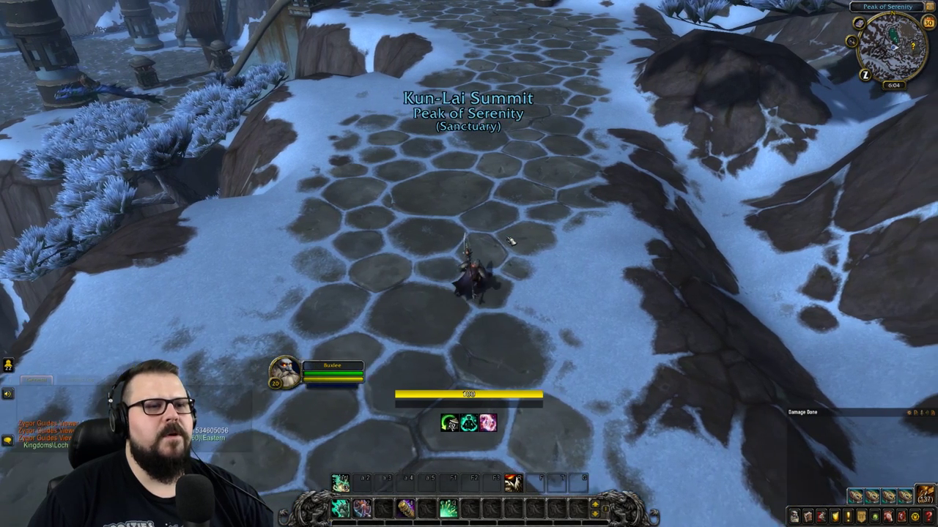
Lower the camera along the path and walk Buxlee forward to inspect the default interface.
left_click_drag(510, 241, 477, 397)
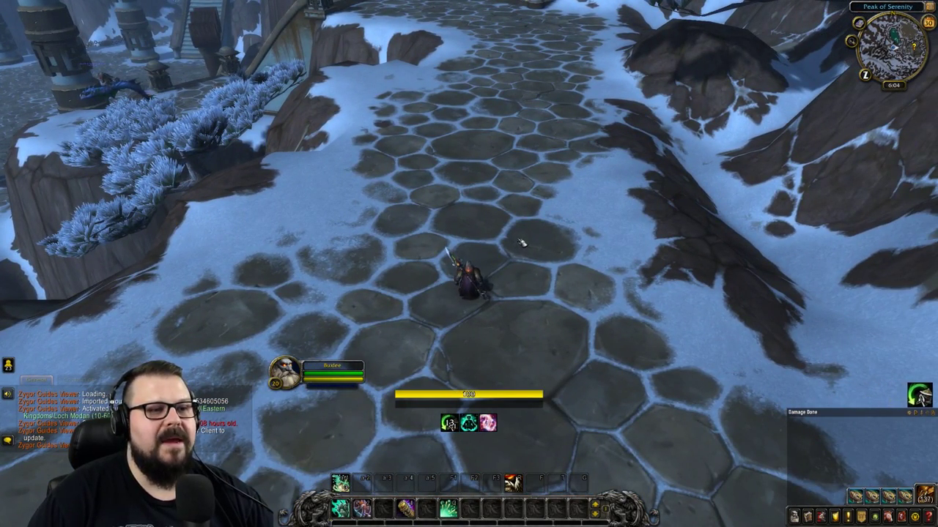
key("w")
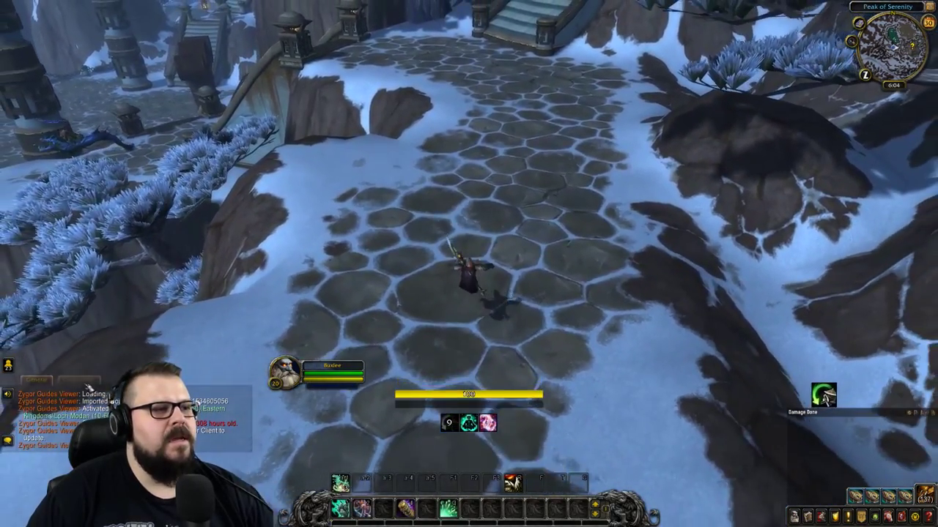
Exit the game and select chat-cache.txt and layout-local.txt in the Luthos folder.
key("Escape")
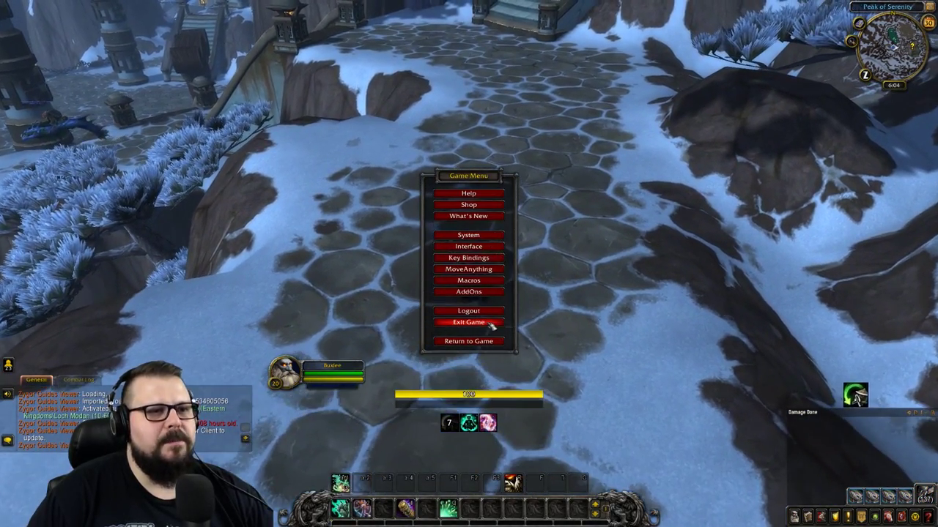
left_click(489, 326)
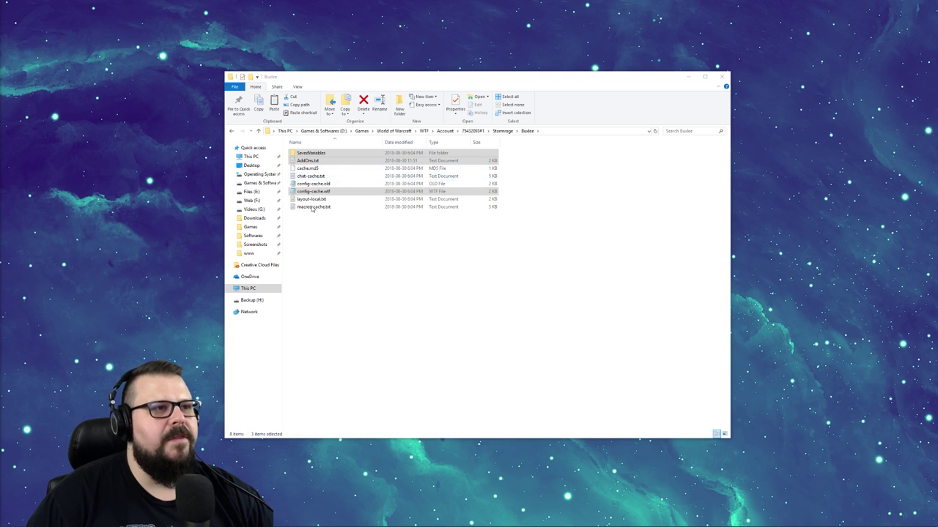
left_click(430, 285)
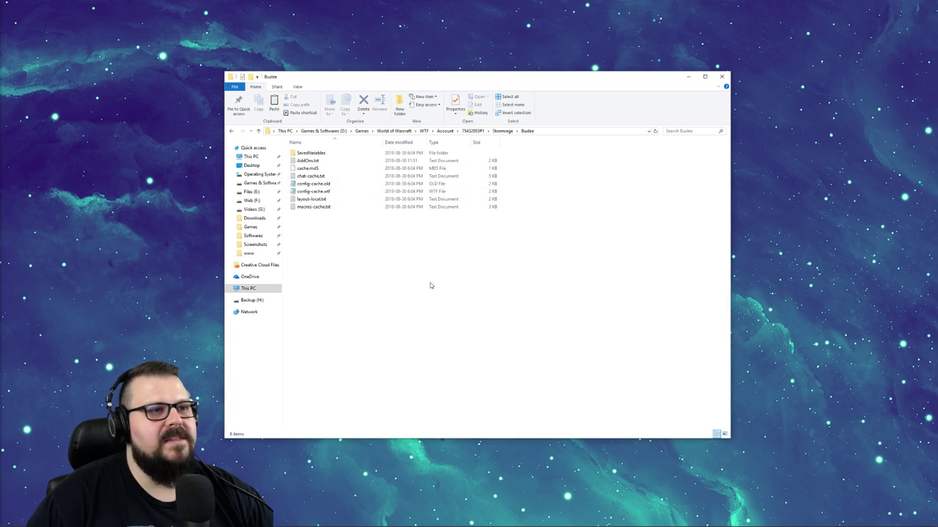
key("alt+Up")
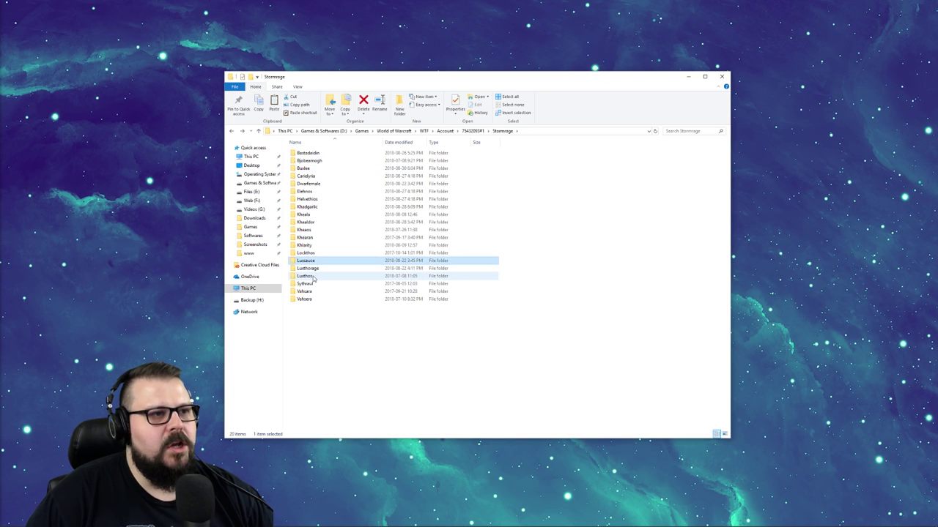
double_click(343, 276)
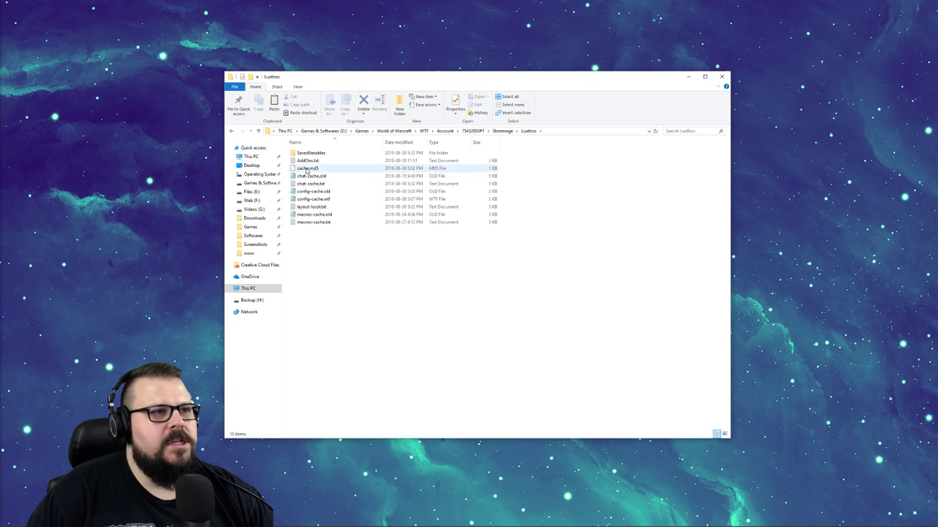
left_click(329, 184)
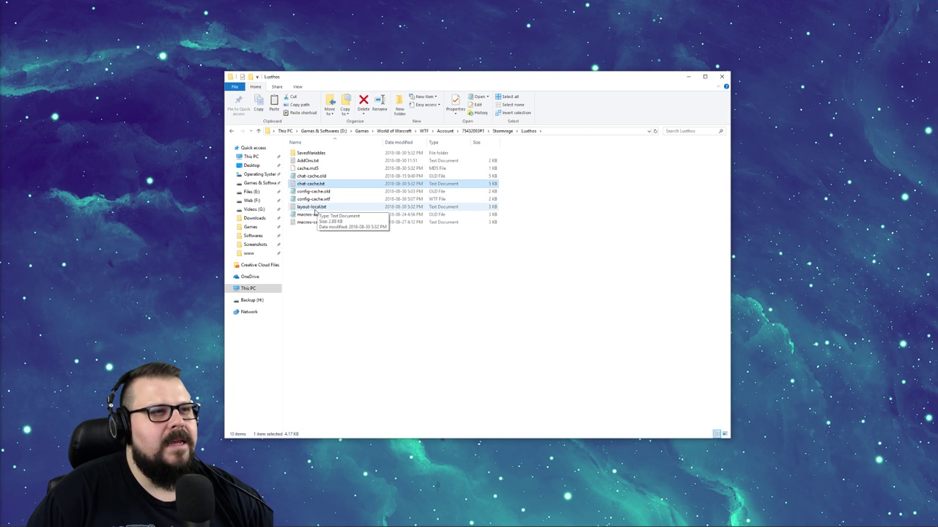
left_click(315, 207, "ctrl")
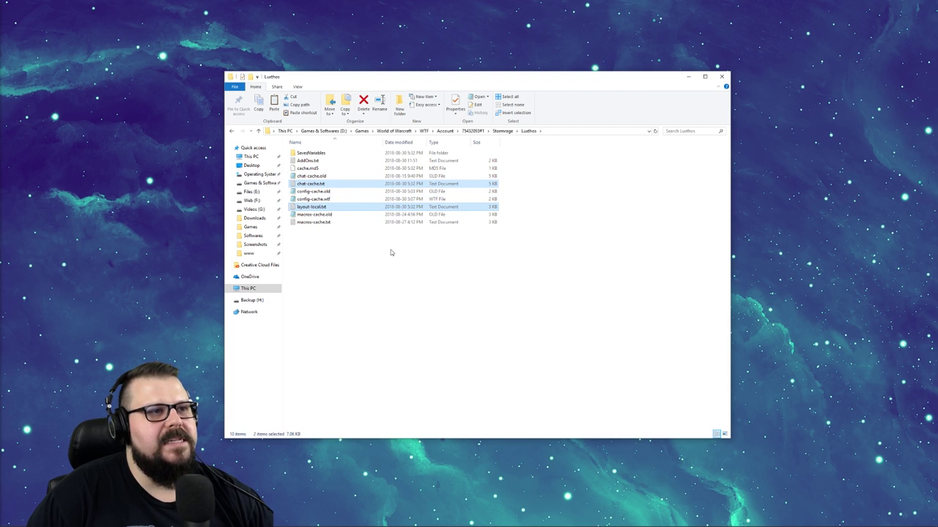
Paste both files into Buxlee's folder, replacing the existing copies.
key("BackSpace")
key("b")
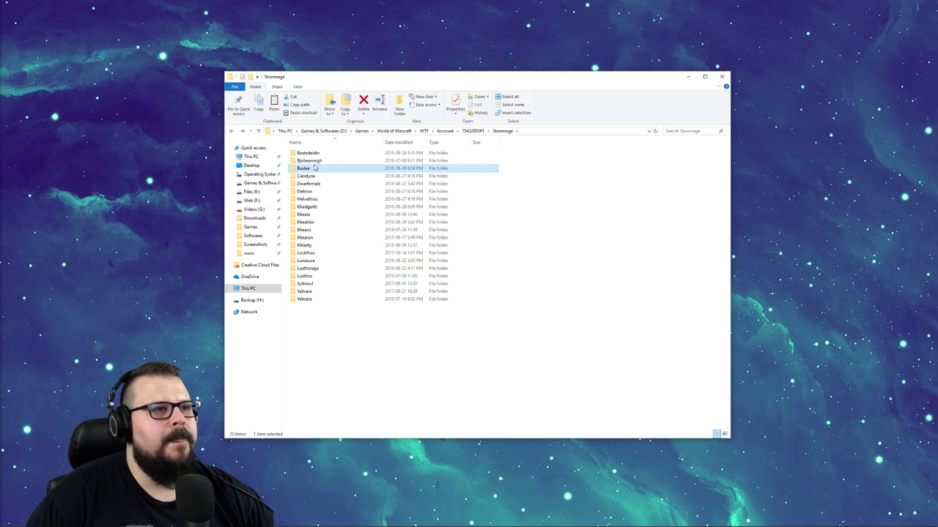
key("Return")
key("ctrl+v")
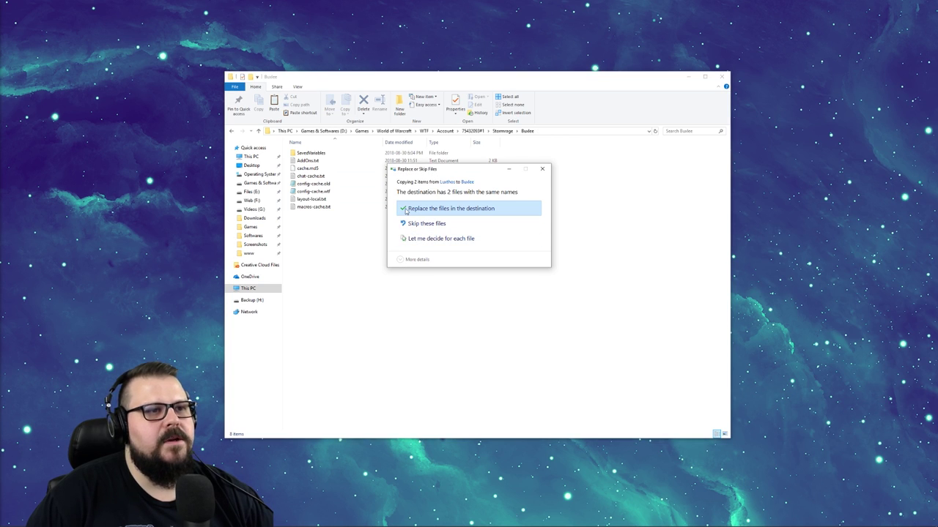
left_click(426, 210)
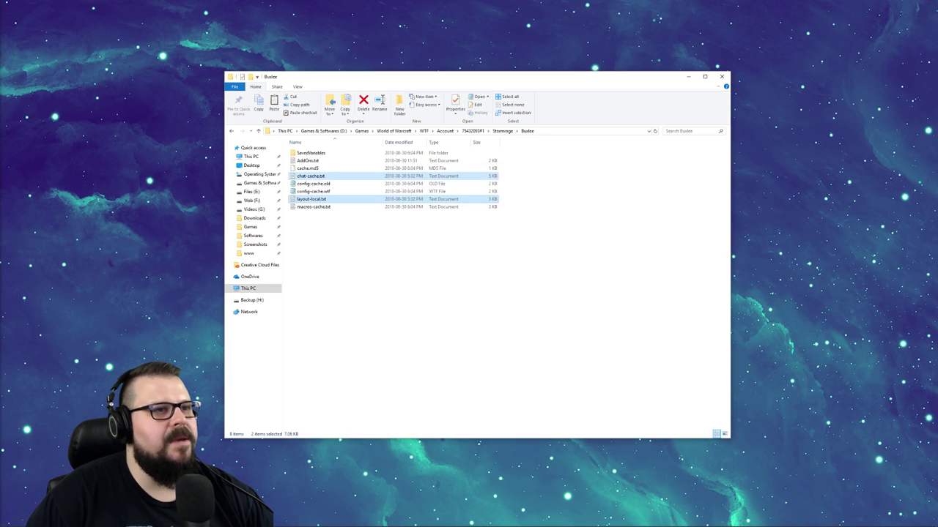
left_click(330, 347)
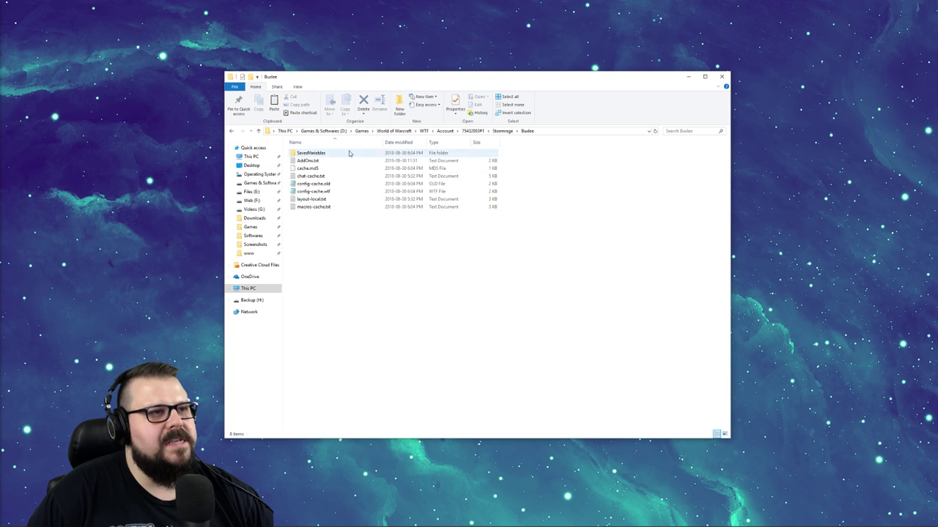
Switch back to the game and enter the world as Buxlee from character select.
key("alt+Tab")
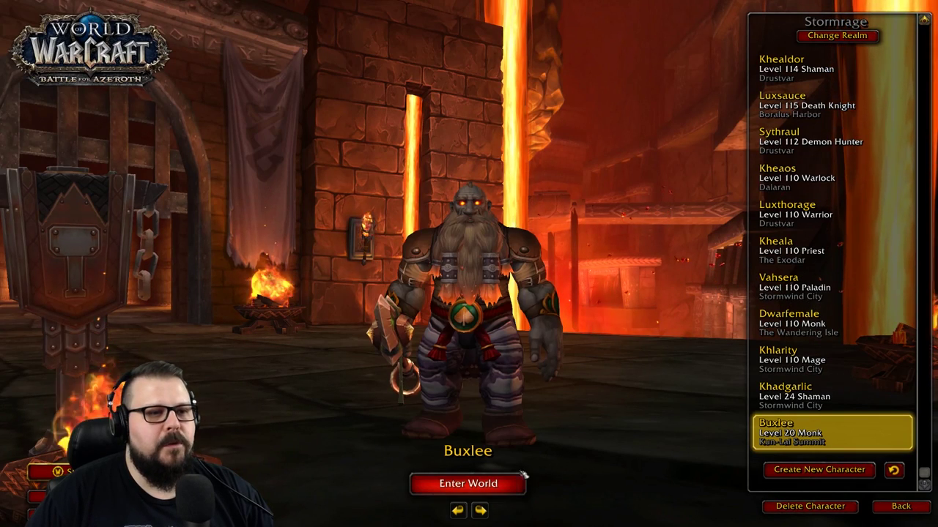
key("Return")
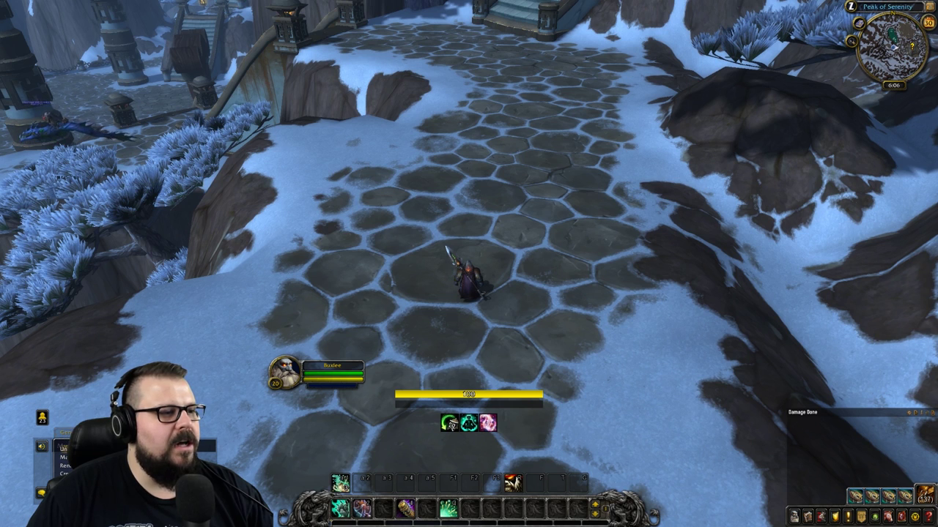
Check the Whispers and Combat Log tabs, redocking both into the General chat window.
left_click_drag(82, 427, 359, 162)
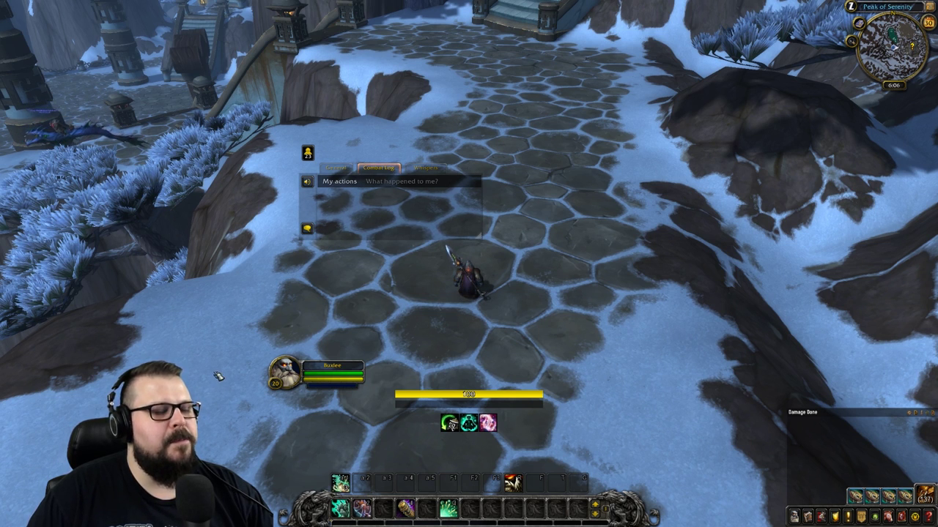
left_click(428, 169)
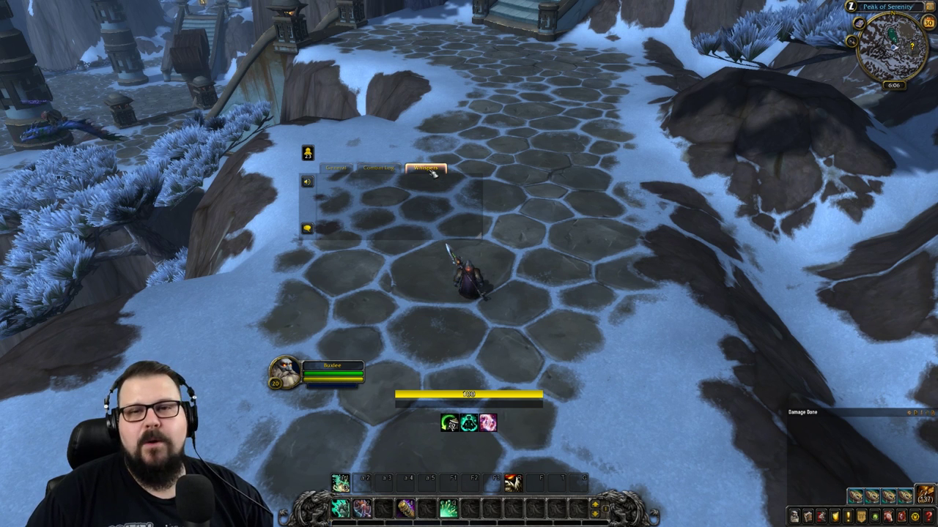
left_click(378, 168)
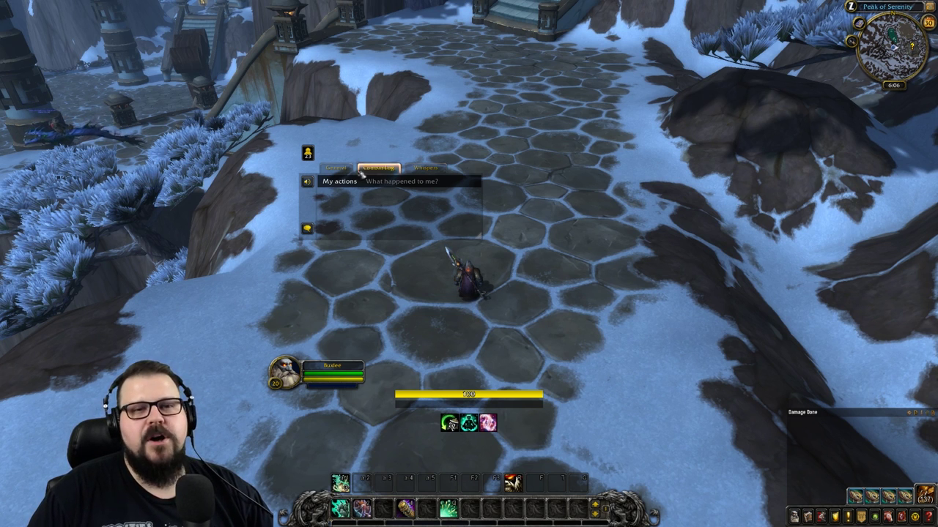
left_click_drag(386, 181, 512, 95)
left_click_drag(405, 150, 378, 169)
left_click_drag(504, 108, 425, 168)
left_click(335, 167)
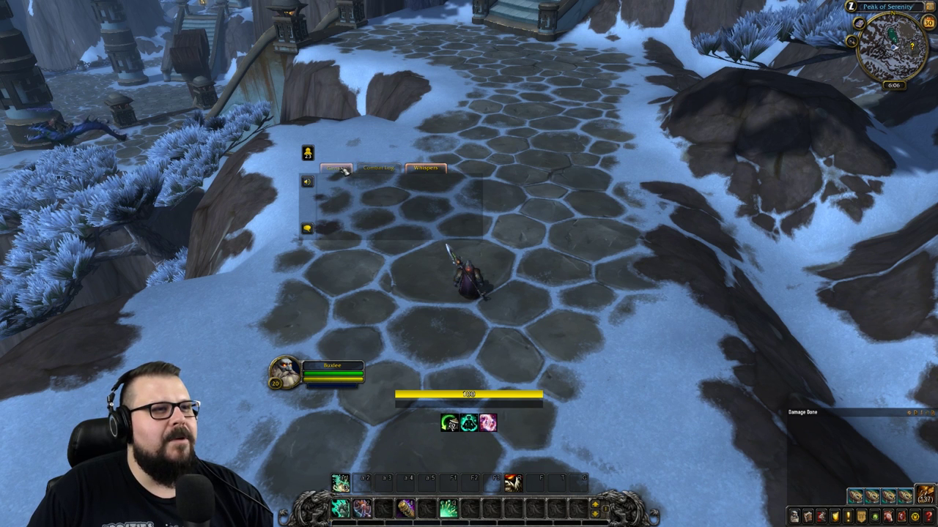
Move the chat window to the bottom-left corner and lock it via the General tab menu.
left_click_drag(341, 168, 57, 433)
right_click(52, 433)
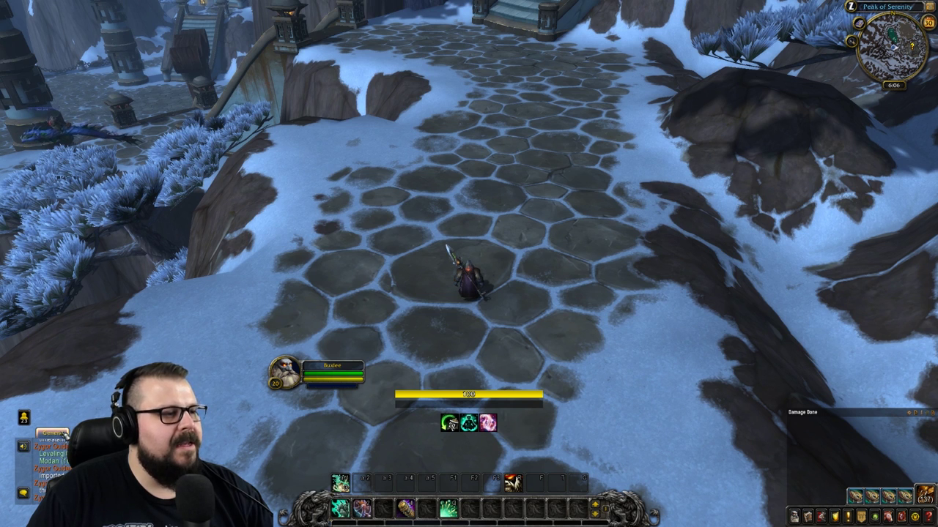
left_click(51, 448)
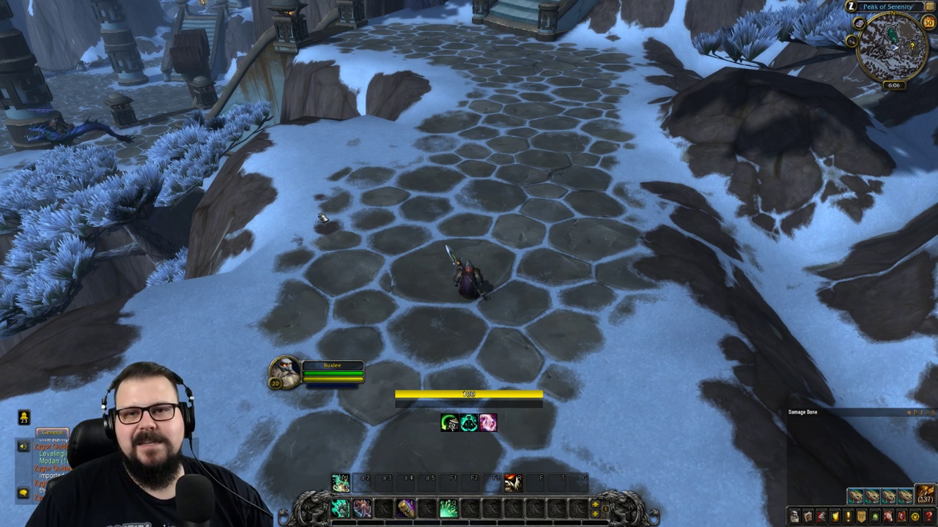
right_click(57, 435)
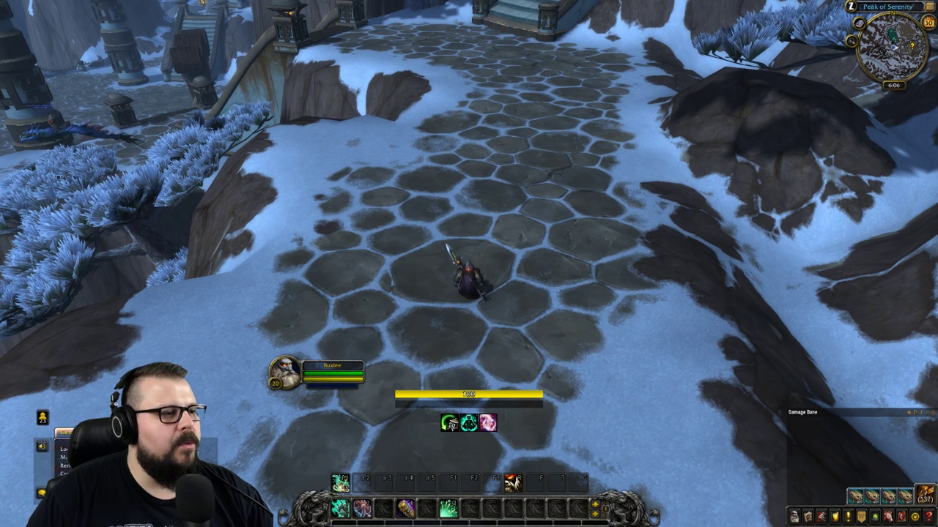
left_click(62, 449)
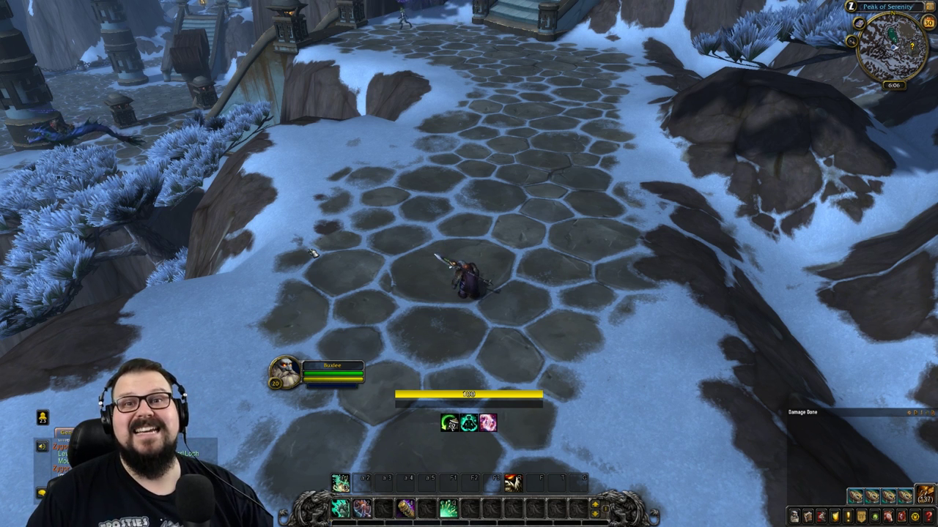
left_click_drag(314, 252, 471, 235)
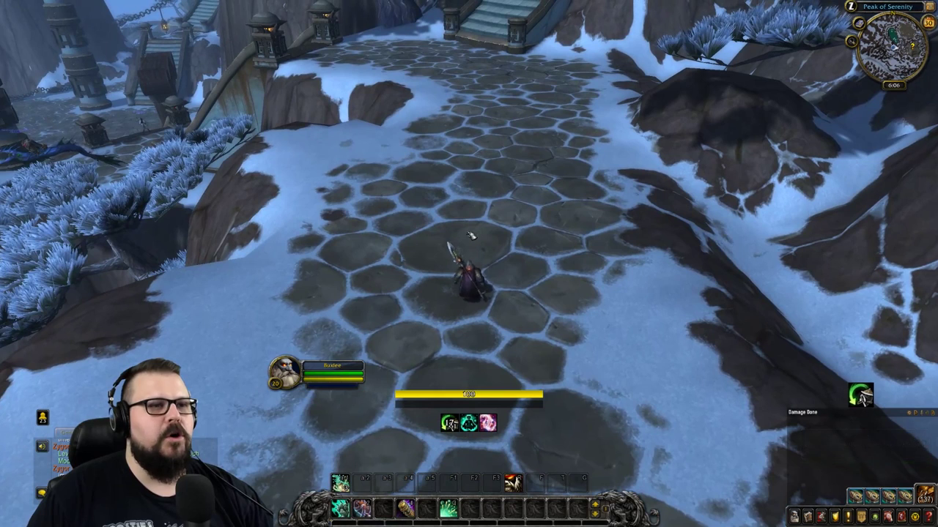
left_click_drag(386, 384, 399, 381)
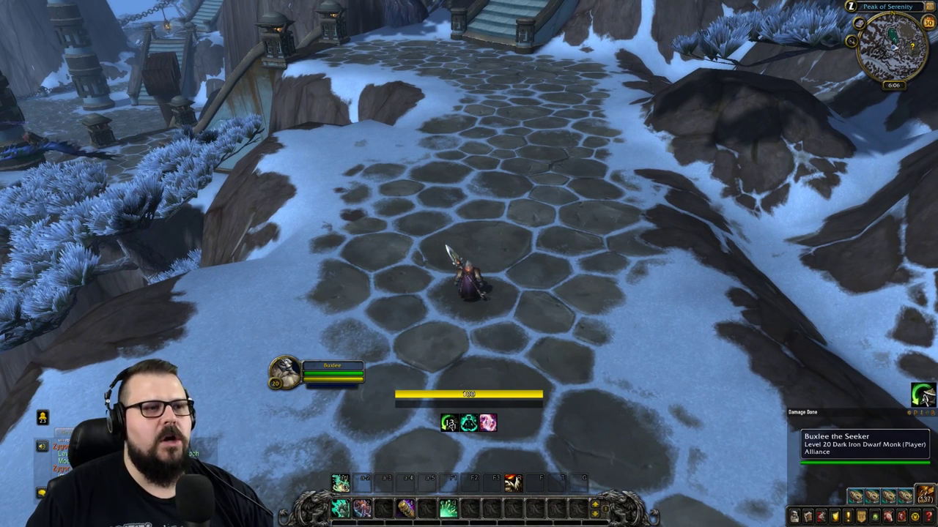
mouse_move(333, 522)
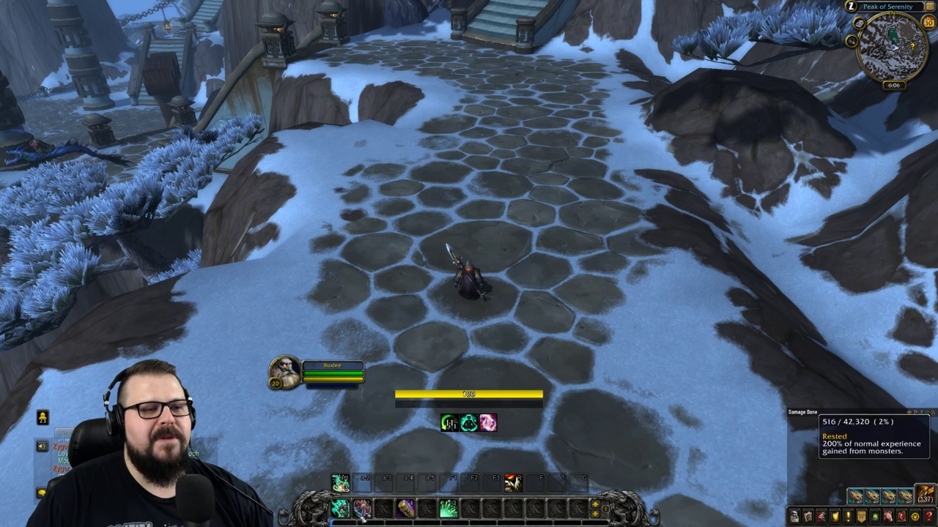